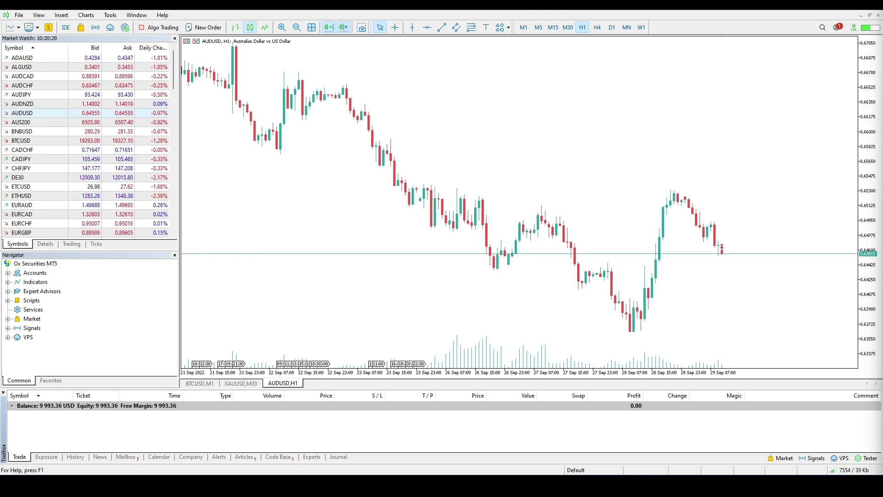
Try opening the AUDUSD order window from the symbol menu, F9 and the Tools menu, closing it each time.
right_click(21, 113)
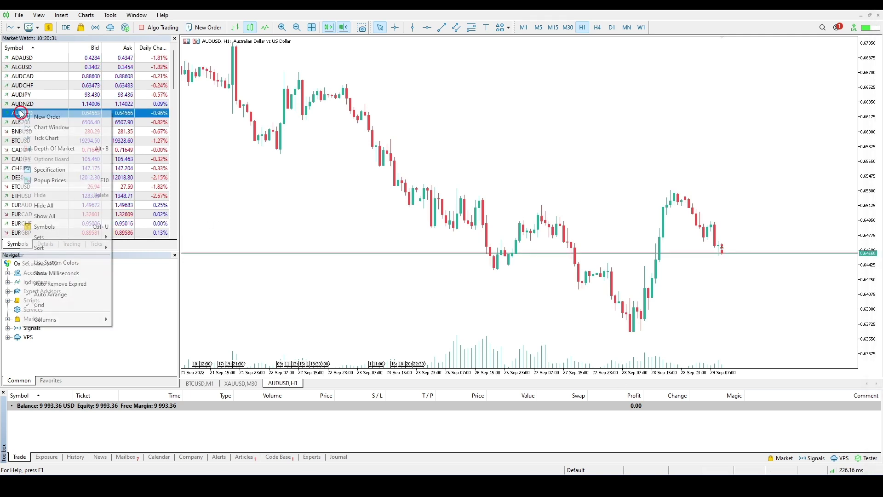
left_click(41, 117)
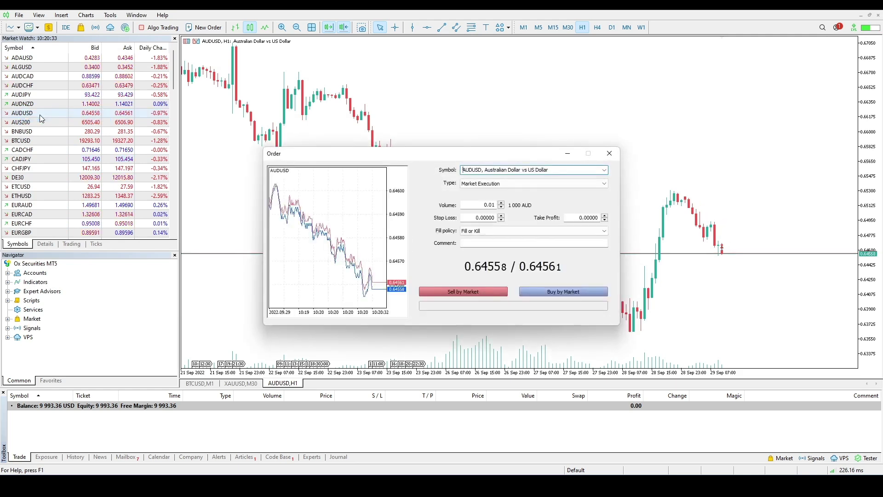
left_click(615, 157)
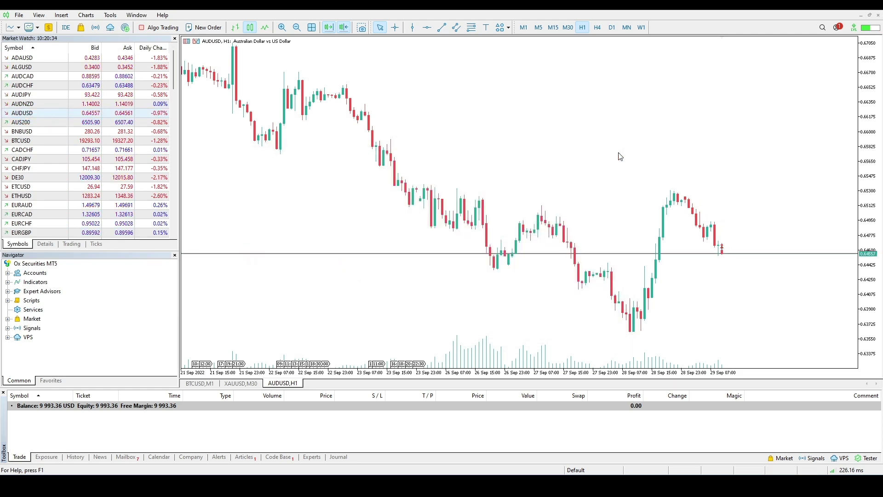
key("F9")
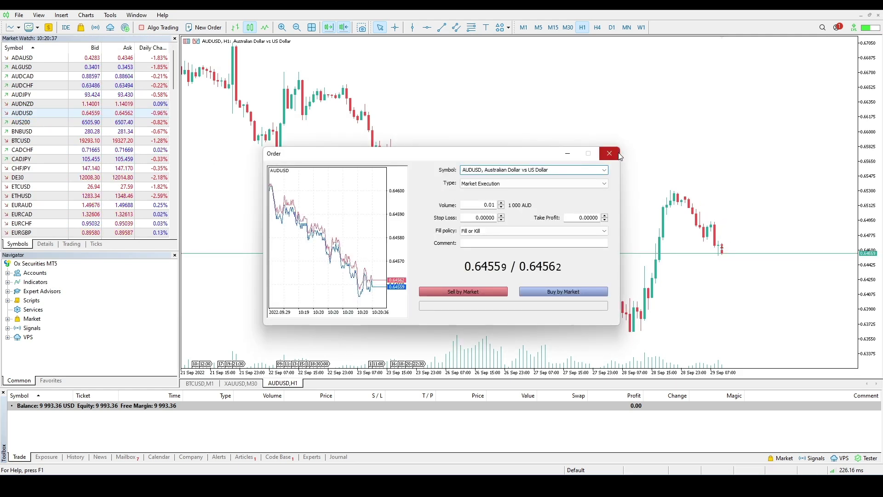
left_click(618, 156)
left_click(110, 15)
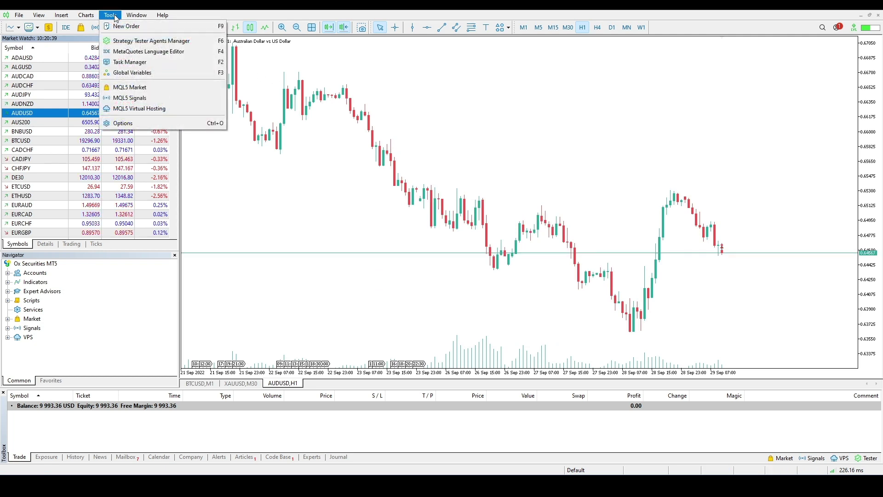
left_click(129, 24)
left_click(609, 155)
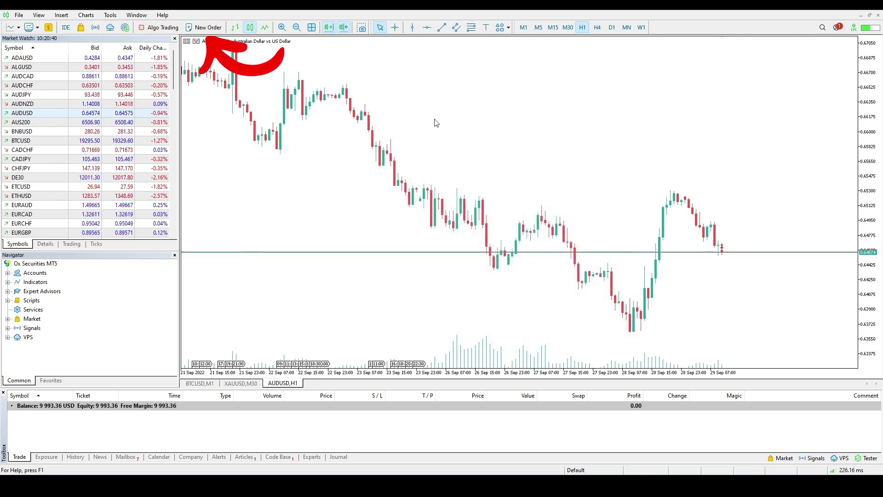
Open a new order window and confirm AUDUSD in the symbol list.
left_click(208, 28)
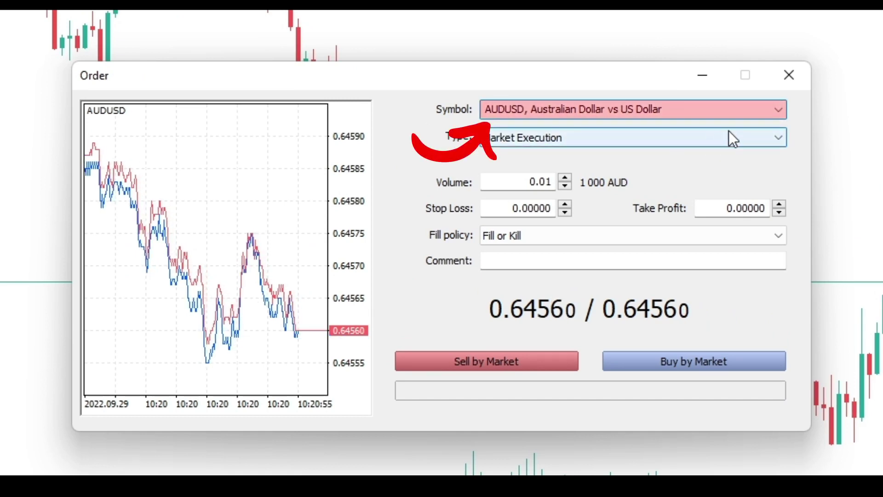
left_click(778, 110)
left_click(778, 111)
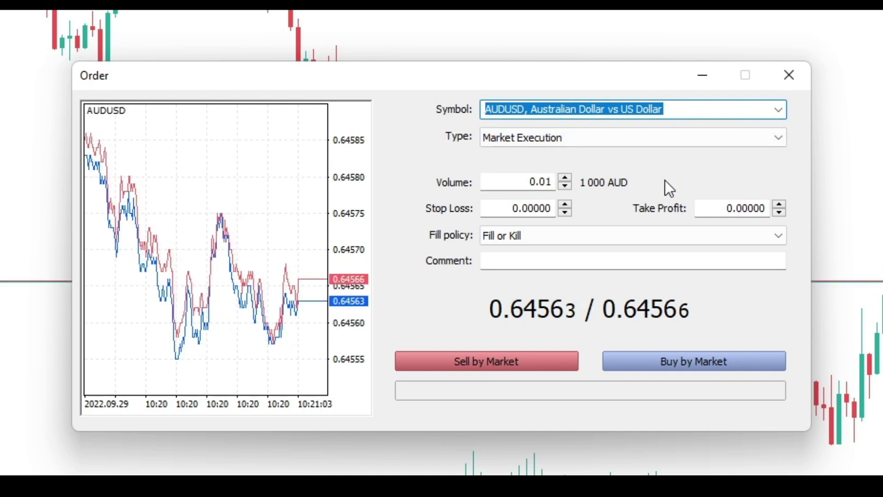
Try the volume arrows up to 0.05, then type 0.01 as the volume.
left_click(565, 178)
left_click(565, 178)
left_click(565, 179)
left_click(565, 178)
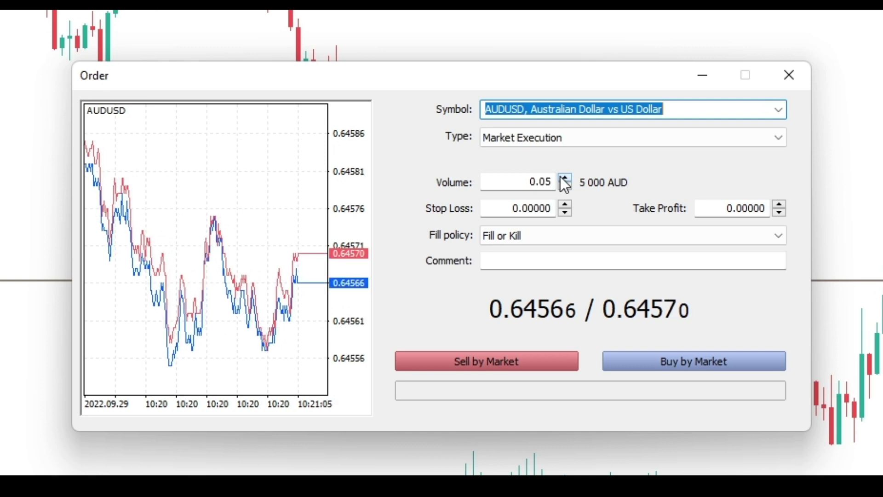
left_click(564, 186)
left_click(565, 186)
left_click(565, 186)
left_click(565, 186)
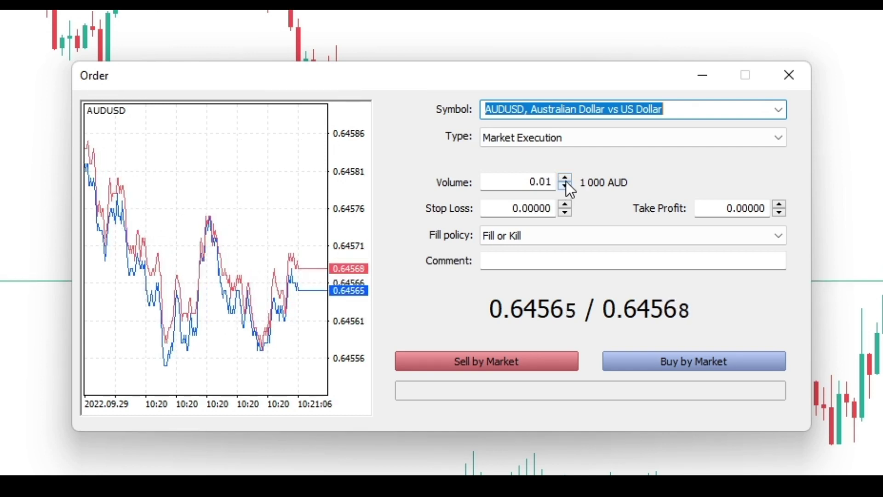
left_click(566, 178)
left_click(566, 179)
left_click(565, 178)
left_click(565, 179)
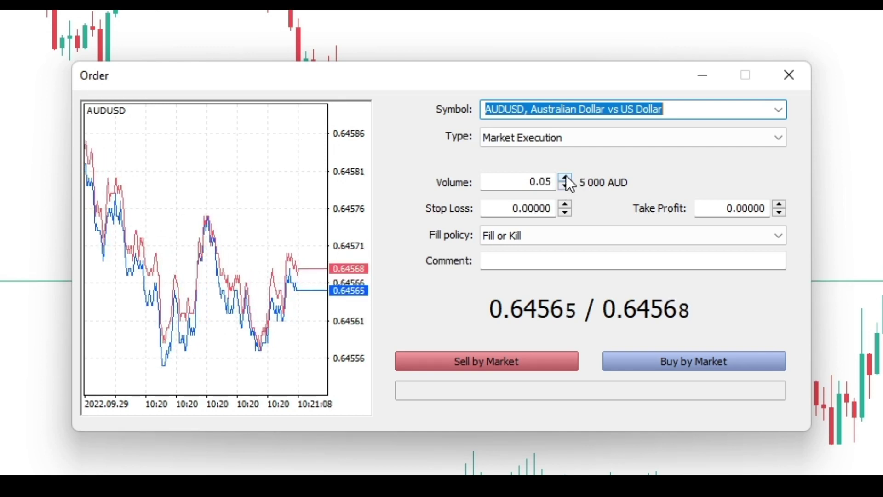
left_click_drag(529, 177, 571, 179)
type("0.")
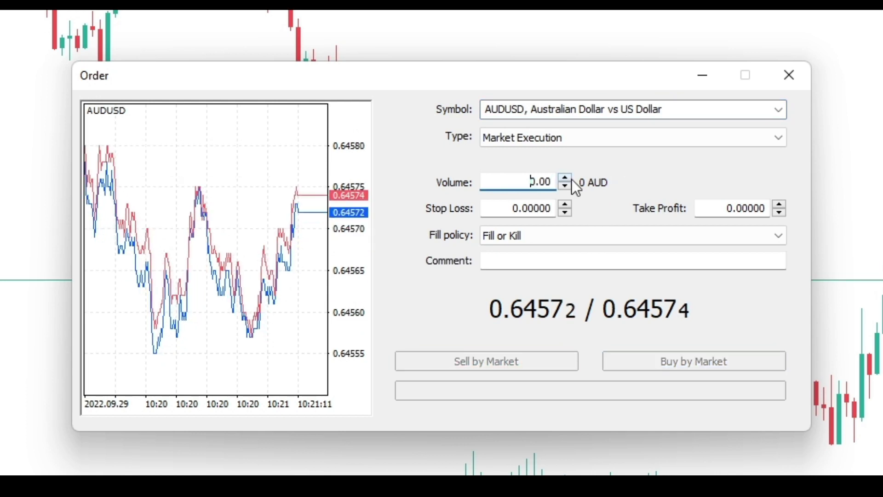
type("01")
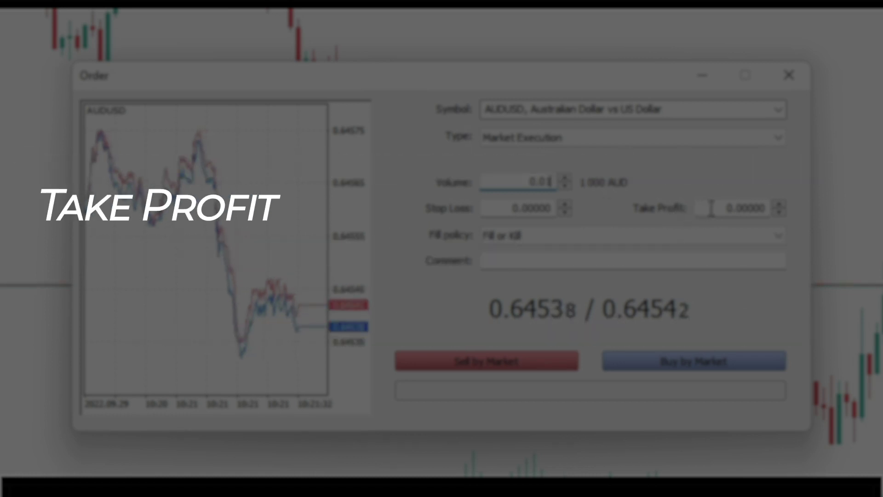
Enter stop loss 0.65300 and fine-tune take profit to 0.63990 with the mouse wheel.
left_click_drag(729, 208, 848, 215)
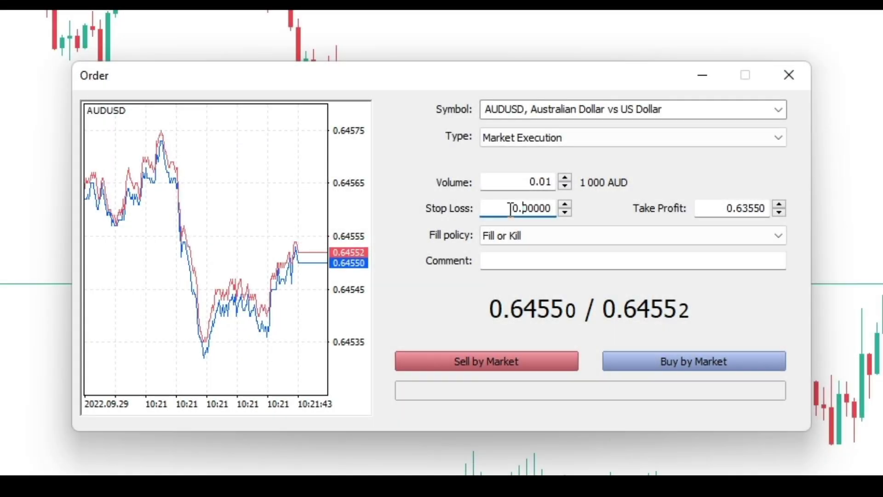
key("End")
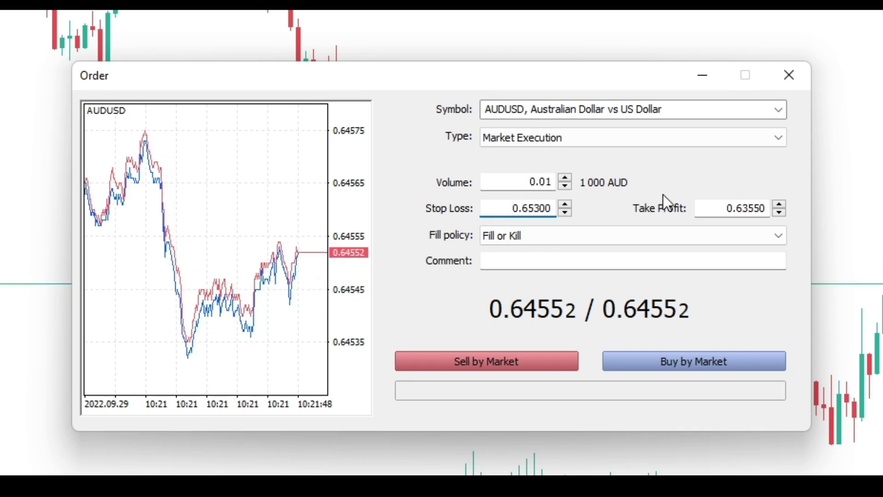
left_click(701, 207)
scroll(701, 208, "up", 3)
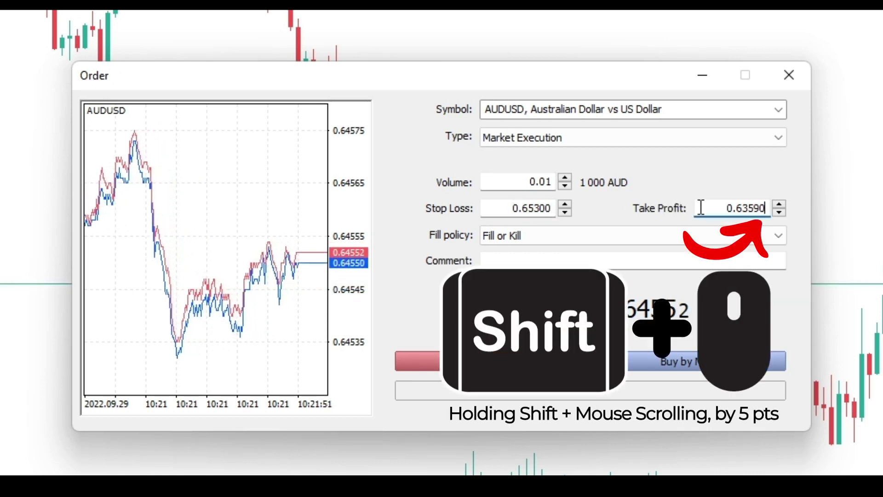
scroll(702, 208, "up", 20)
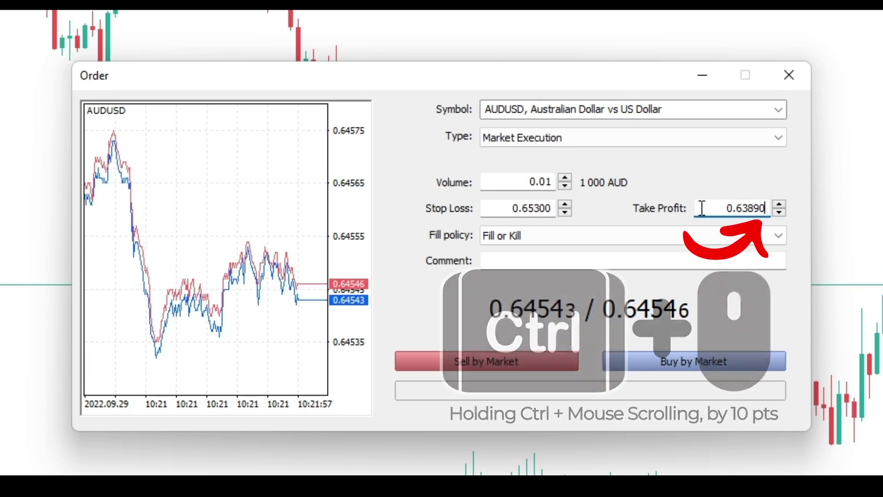
scroll(701, 208, "down", 3)
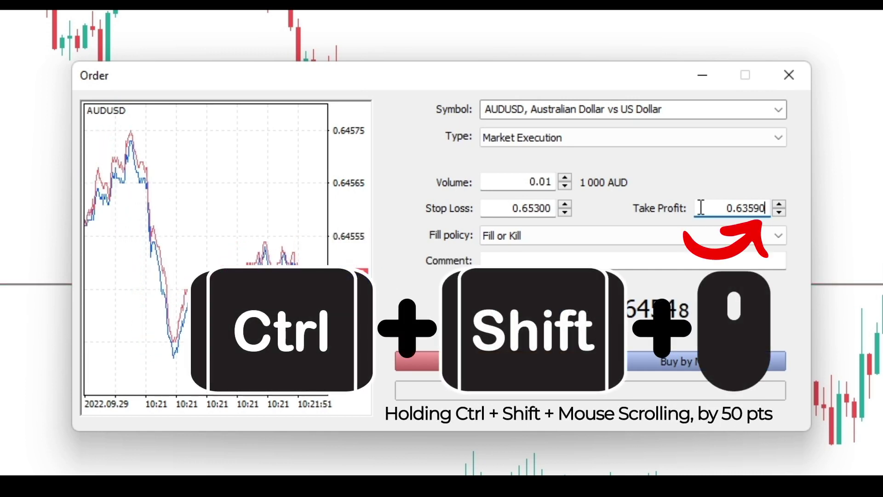
scroll(701, 208, "up", 8)
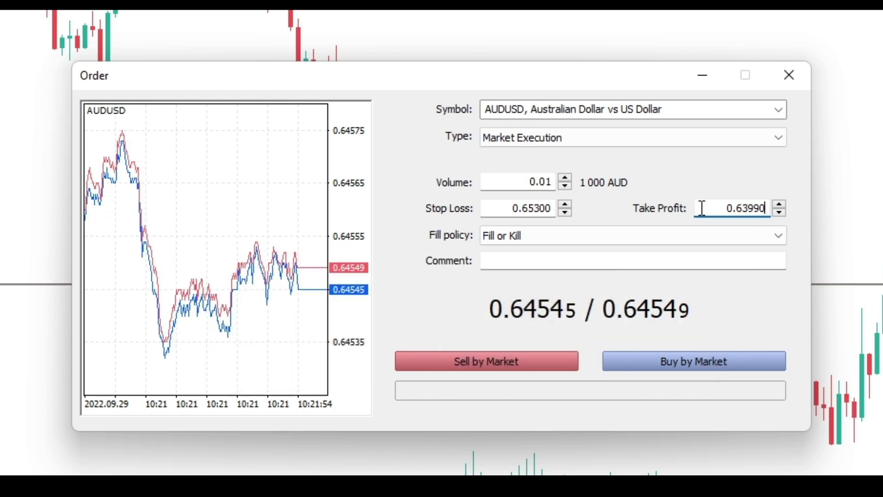
scroll(701, 207, "down", 2)
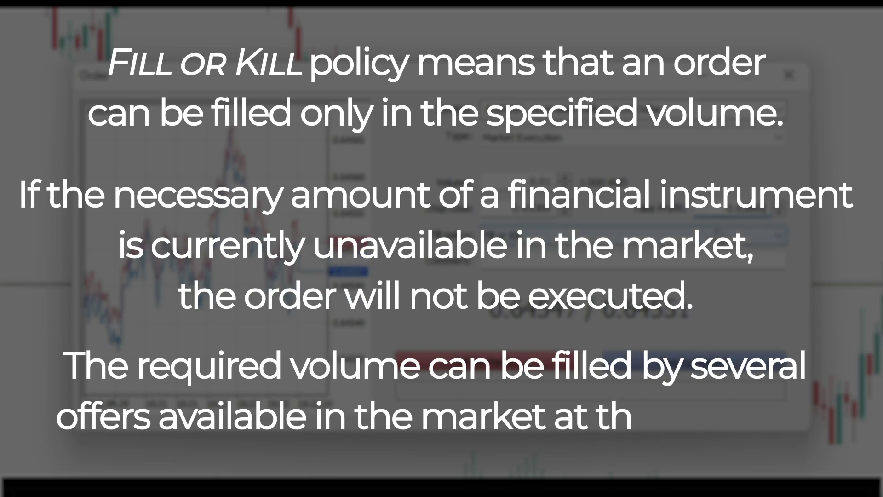
Choose Immediate or Cancel as the order's fill policy.
left_click(718, 233)
left_click(725, 262)
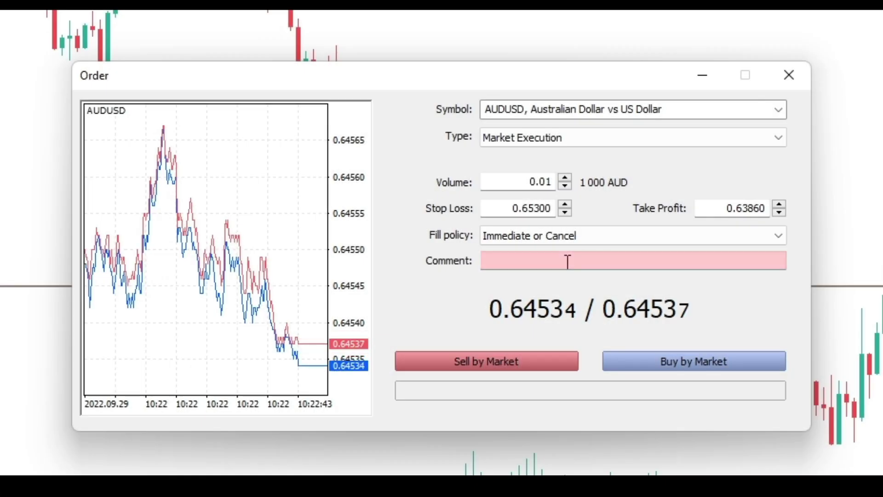
Add the comment 'Only 31 Characters !' and sell 0.01 AUDUSD at market.
left_click(508, 262)
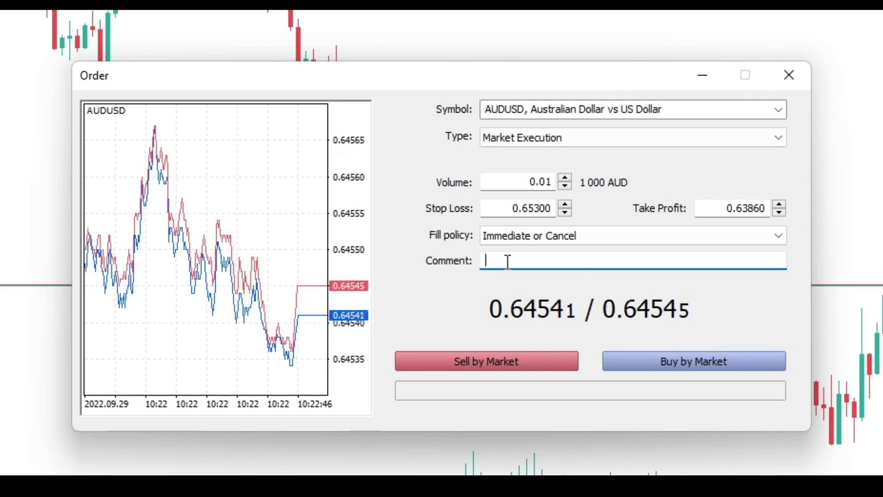
type("Only 3")
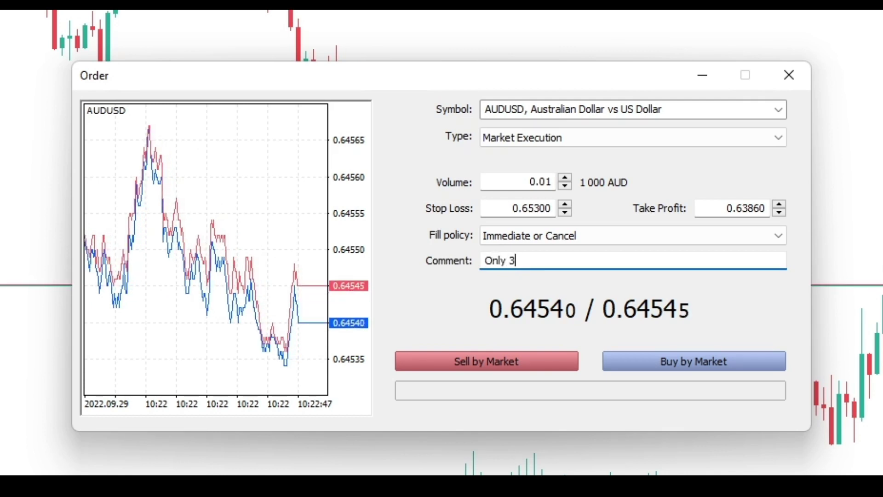
type("1 Characters !")
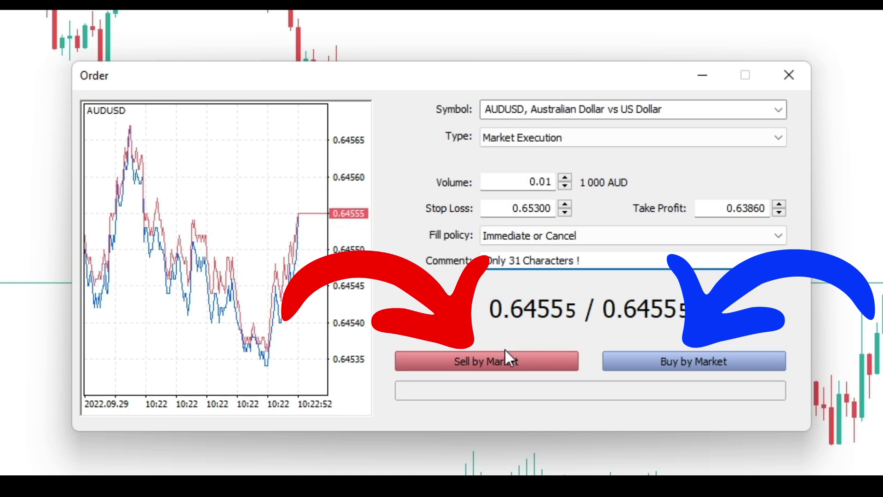
left_click(505, 352)
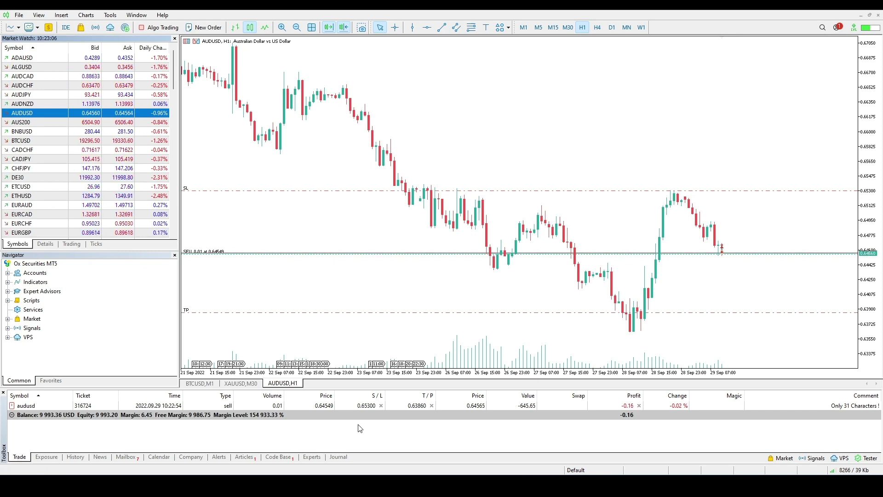
Modify the position's stop loss to 0.65310 (761 points) through Modify or Delete.
right_click(365, 408)
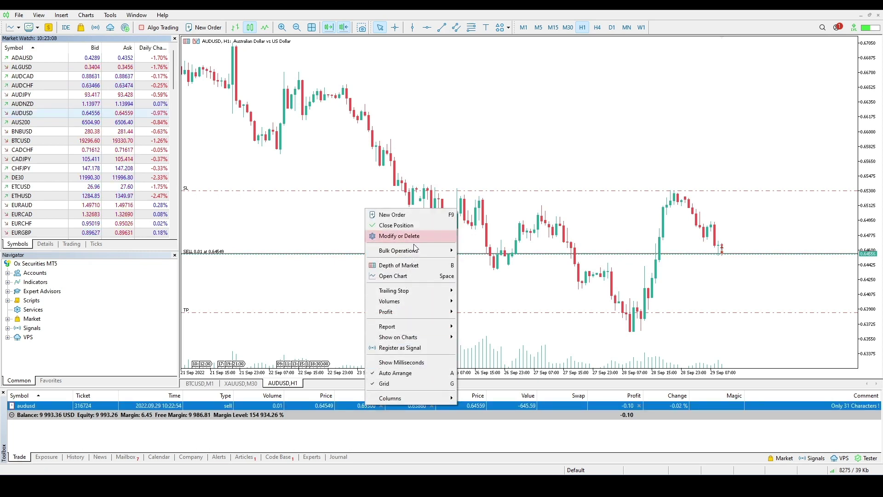
left_click(398, 236)
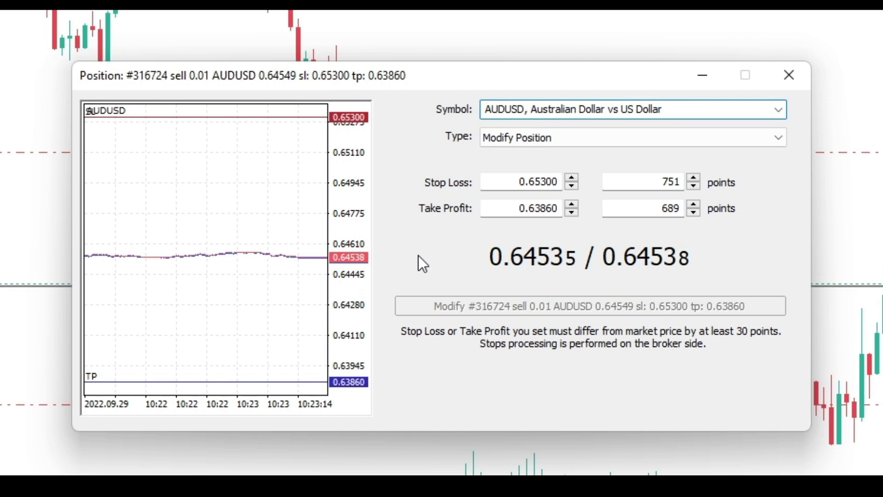
left_click(513, 183)
scroll(513, 183, "up", 4)
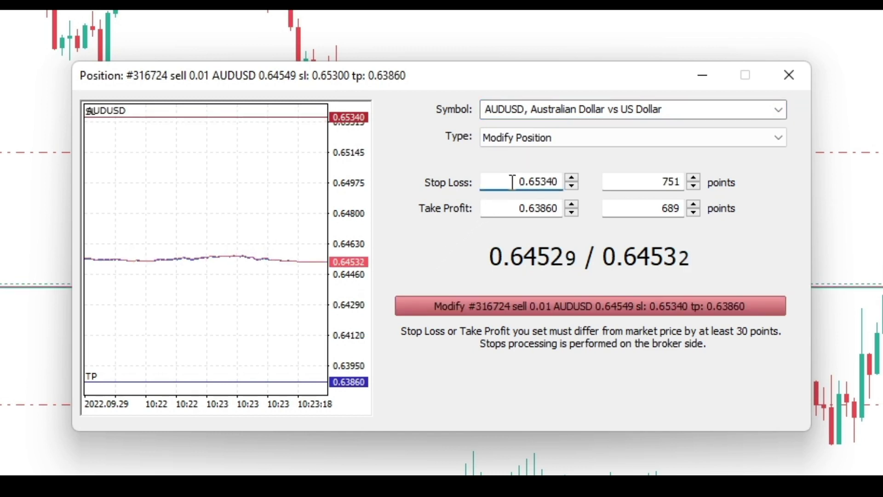
scroll(513, 182, "down", 4)
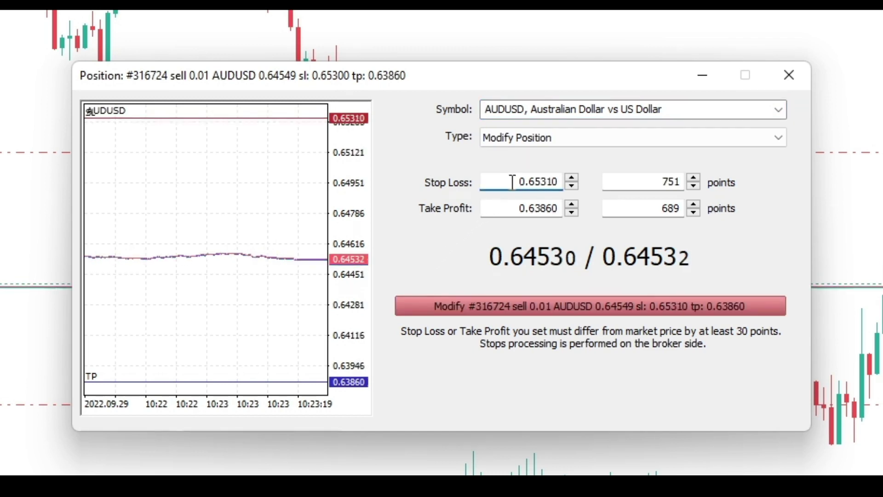
left_click(656, 182)
scroll(657, 180, "up", 1)
scroll(657, 181, "up", 2)
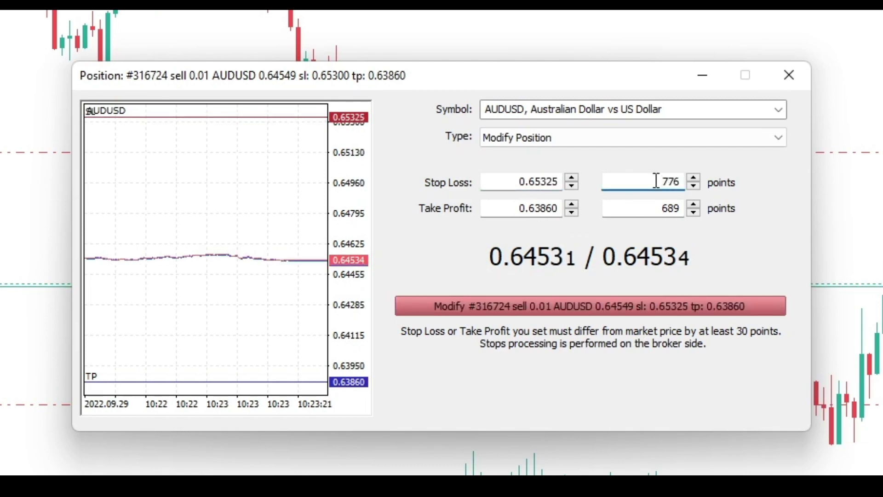
scroll(656, 181, "down", 2)
scroll(656, 180, "down", 1)
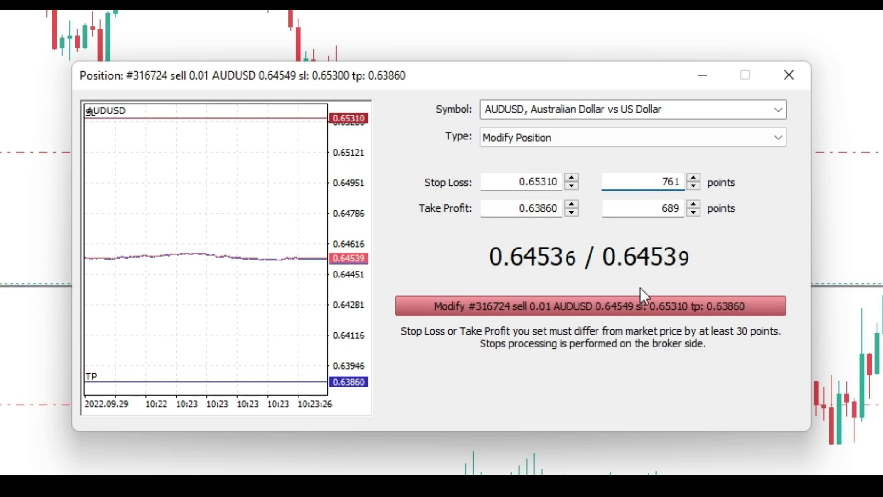
left_click(641, 301)
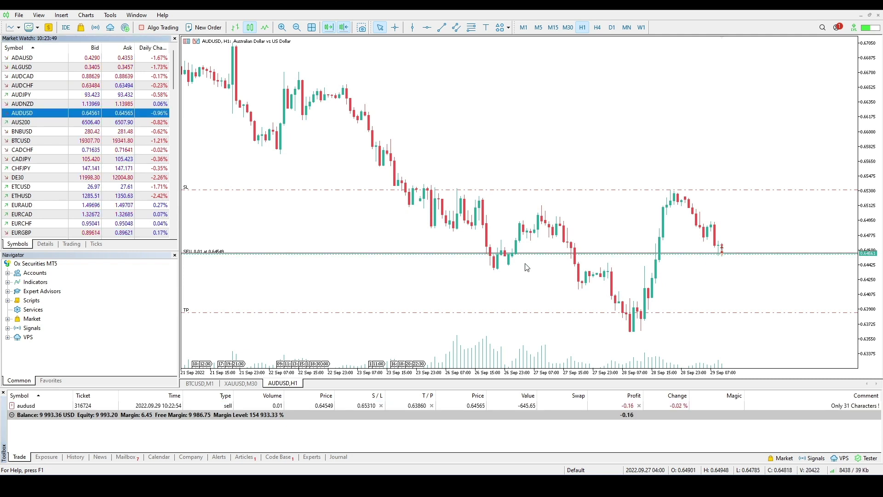
Lower take profit to 0.63842 on the chart and enable Show trade levels in chart options.
left_click(540, 311)
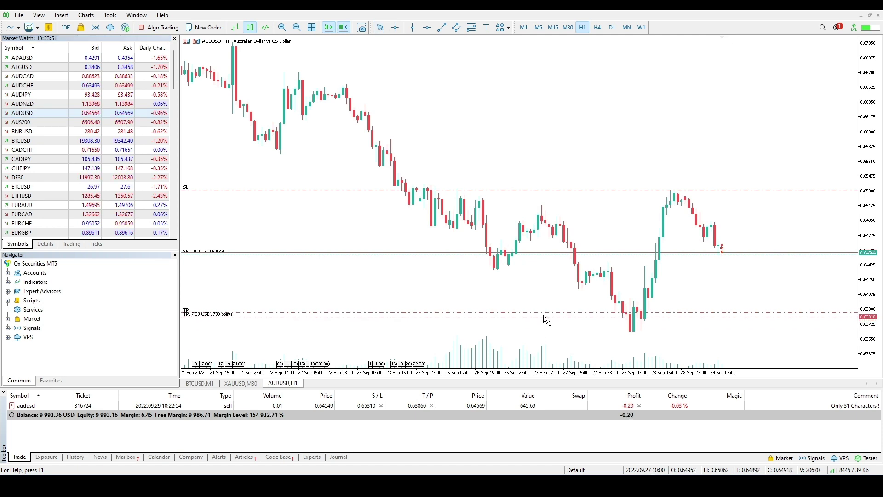
left_click(110, 14)
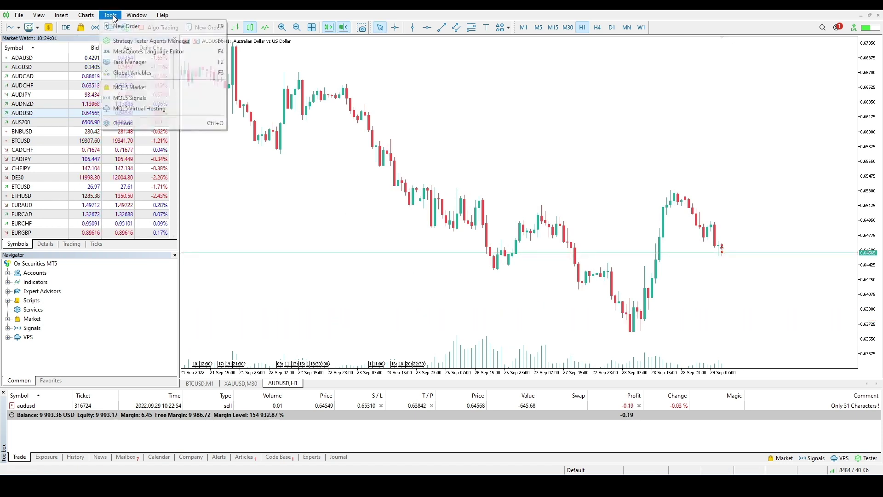
left_click(119, 123)
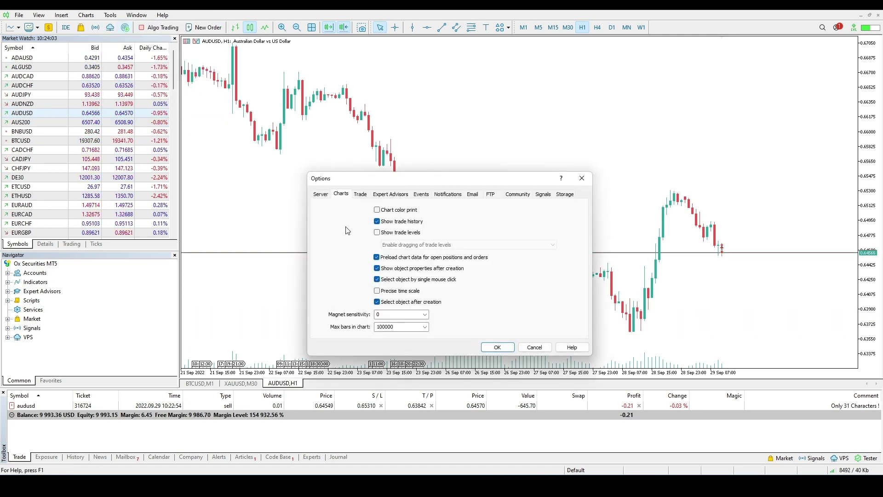
left_click(377, 233)
left_click(497, 347)
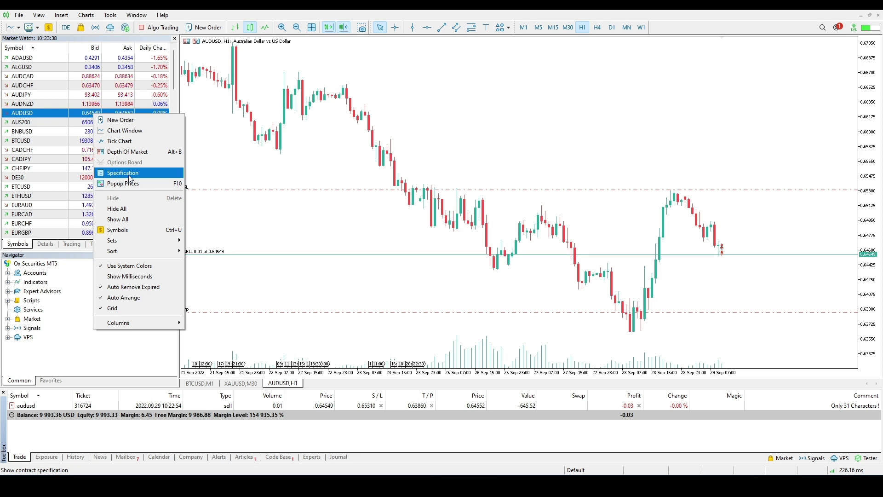
View the AUDUSD specification to check its stops level of 30.
left_click(131, 179)
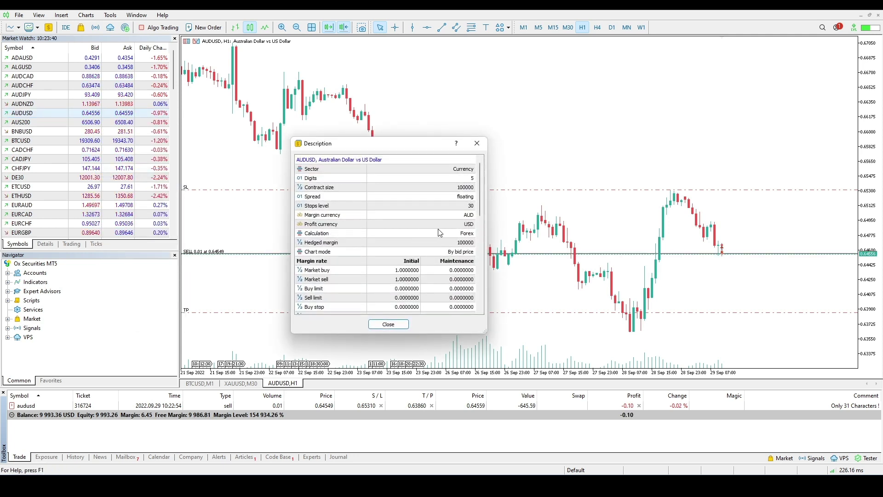
left_click(453, 209)
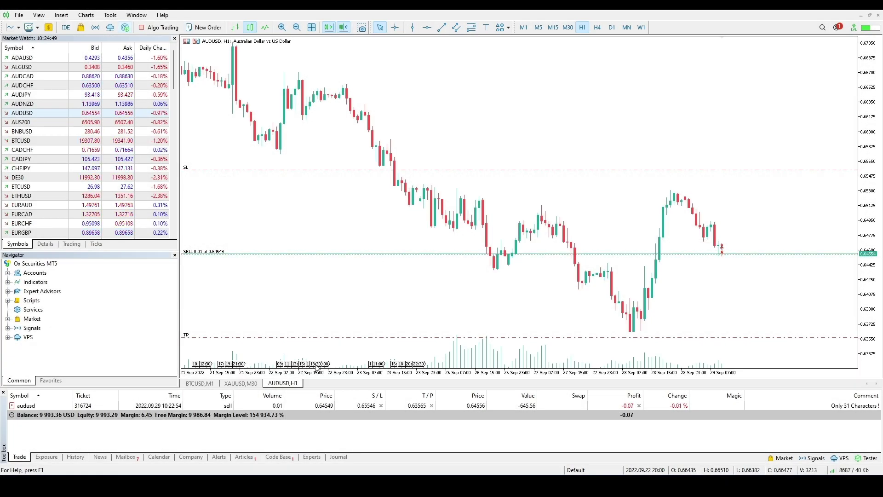
Set a custom 100-point trailing stop on the AUDUSD sell position.
right_click(267, 405)
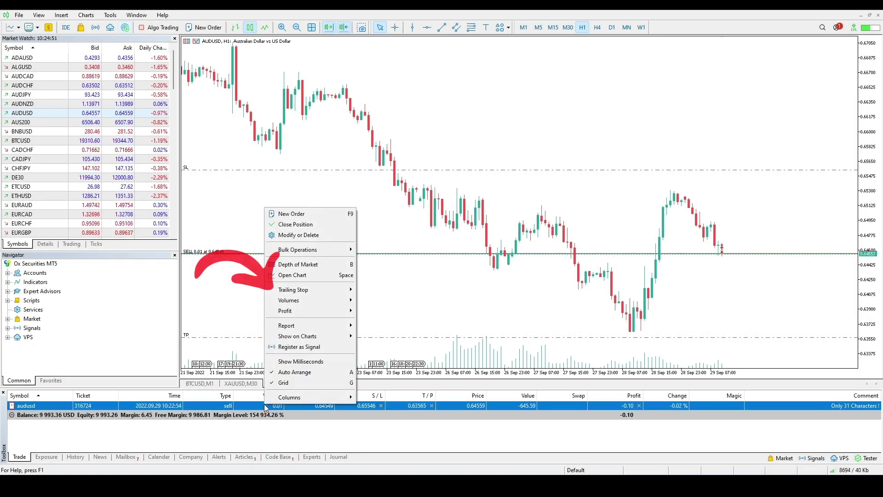
mouse_move(345, 289)
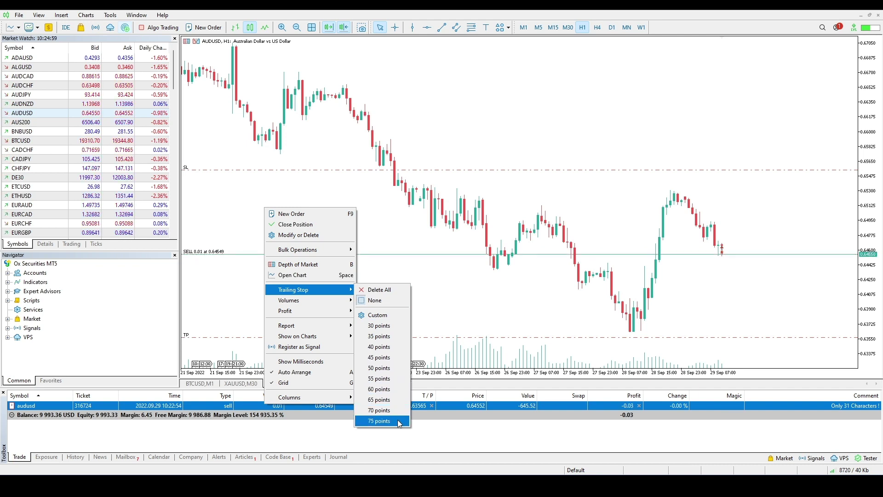
left_click(398, 315)
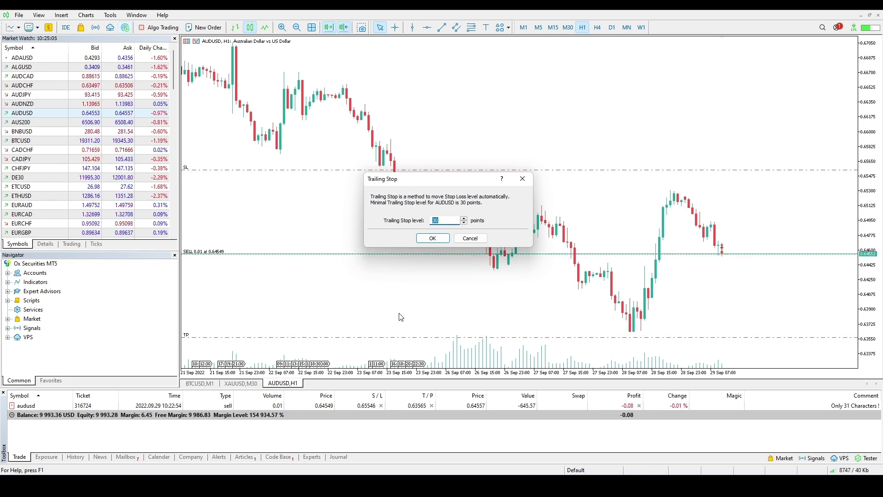
type("100")
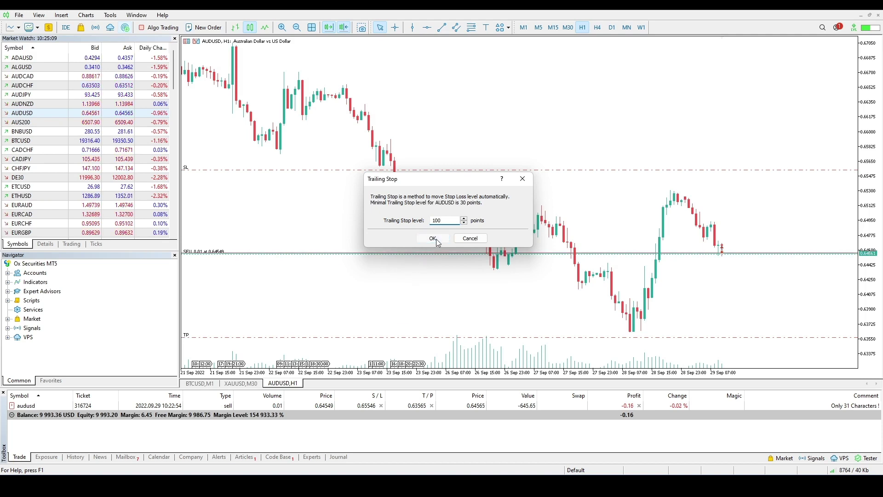
left_click(437, 242)
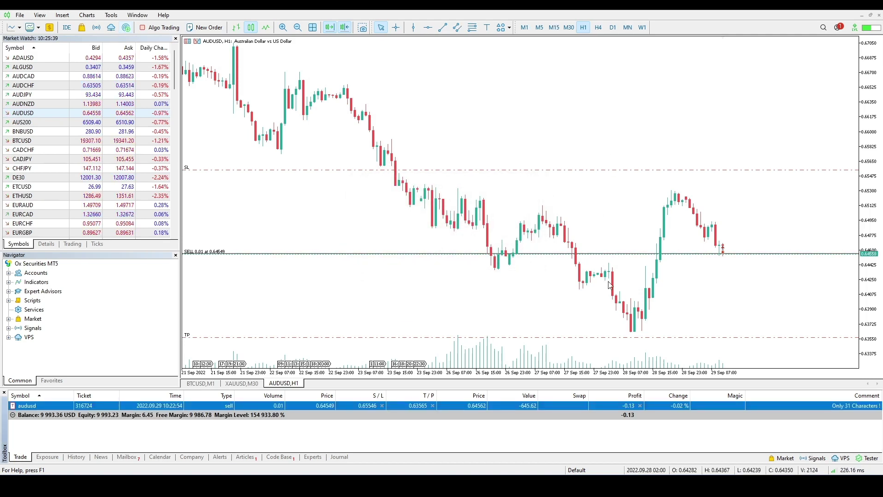
double_click(620, 405)
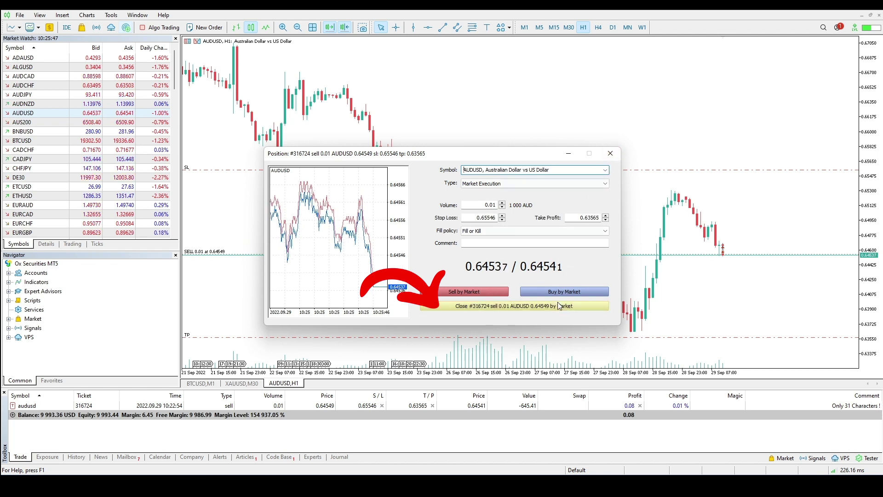
key("Escape")
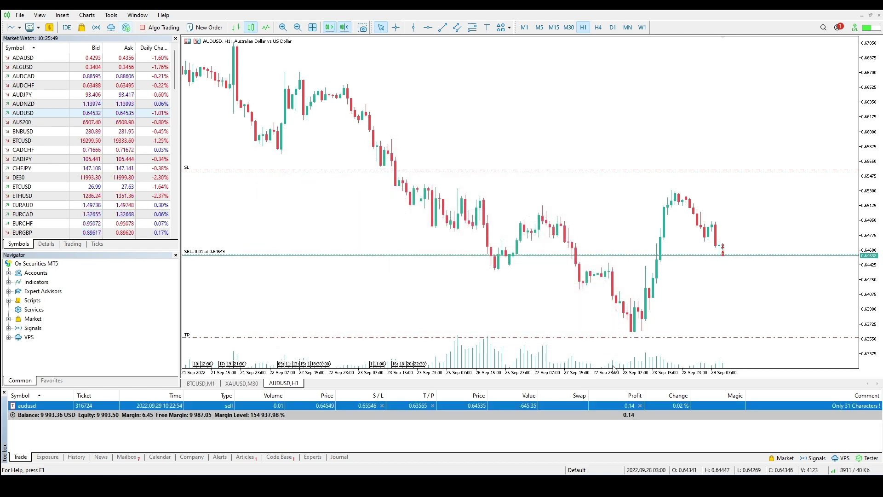